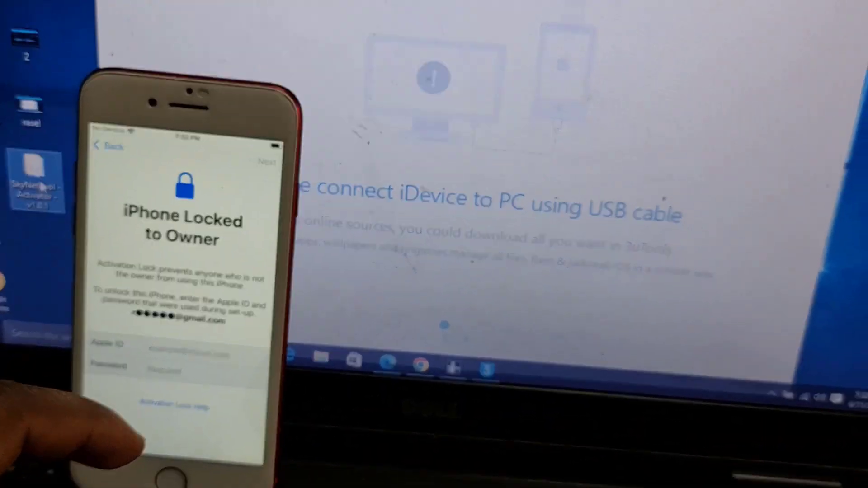
- Launch the SkyNetTool Activator executable from its folder and allow the UAC prompt
double_click(43, 187)
double_click(352, 134)
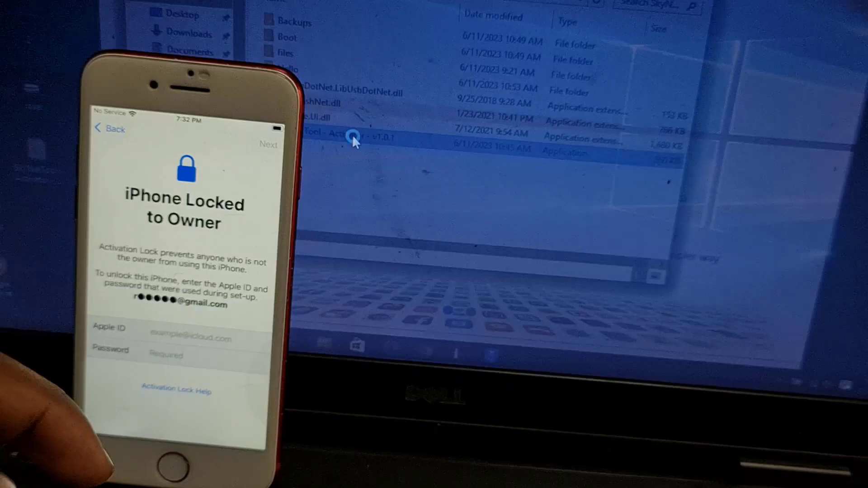
left_click(516, 152)
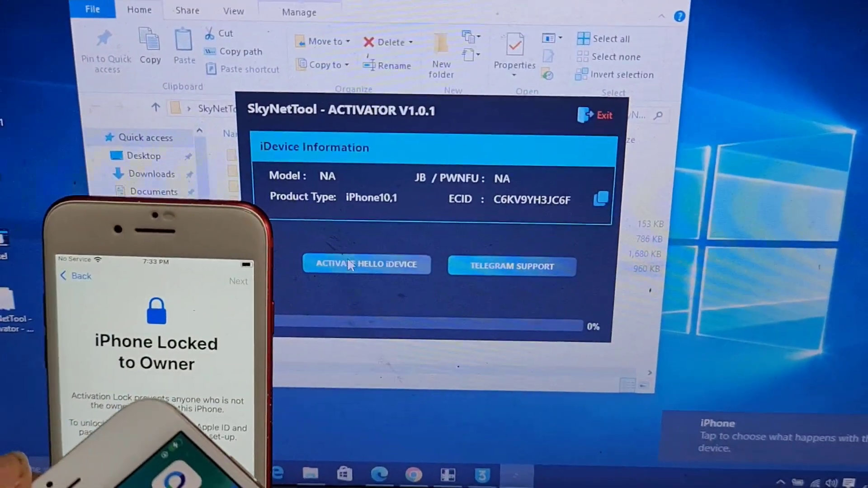
left_click(356, 264)
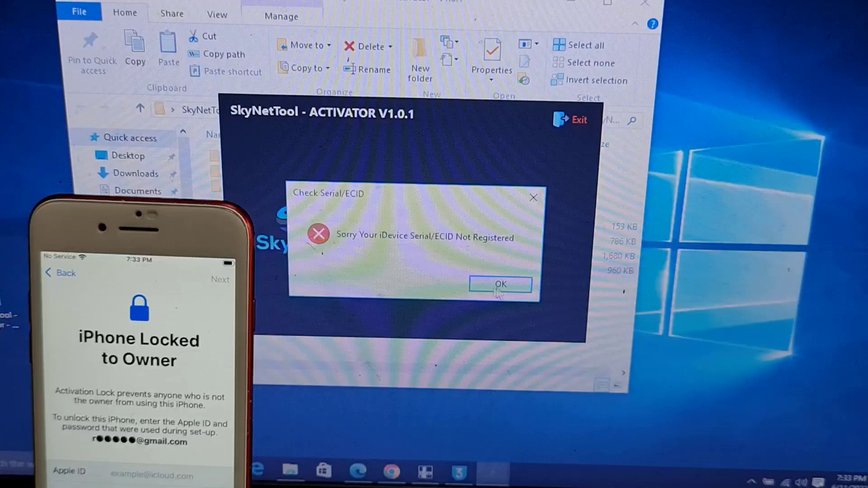
left_click(499, 288)
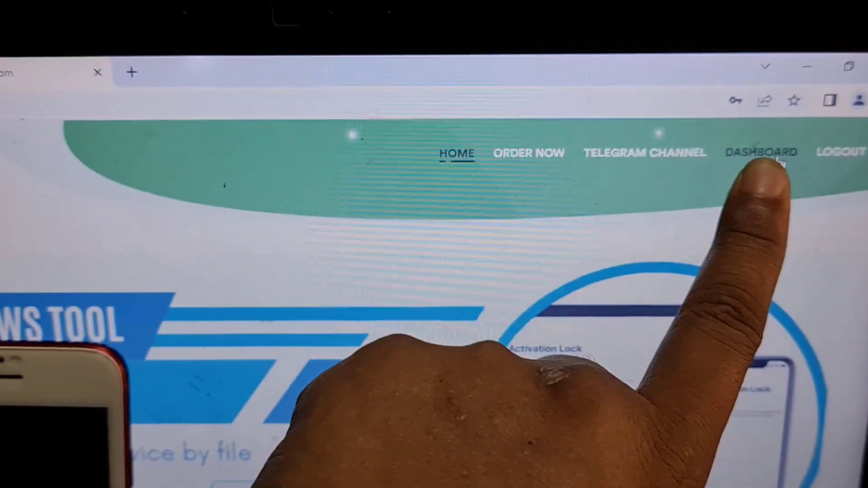
- Go from the dashboard through Order Now to the IMEI Services order page
left_click(746, 169)
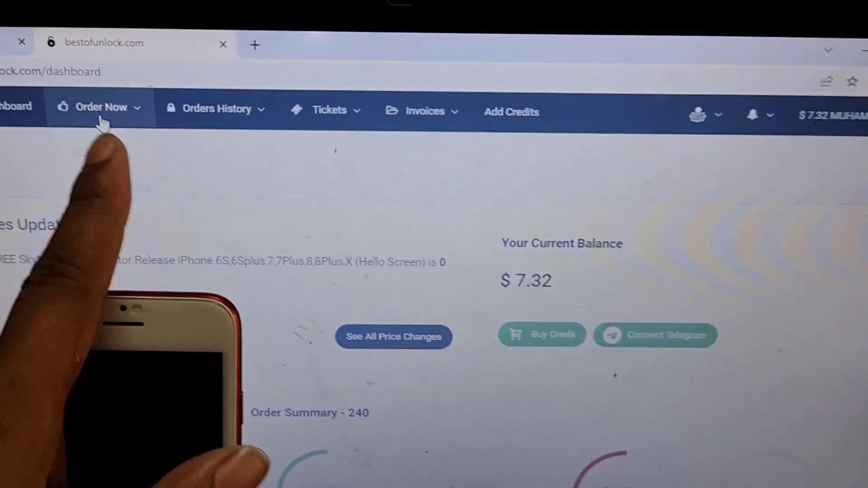
left_click(70, 109)
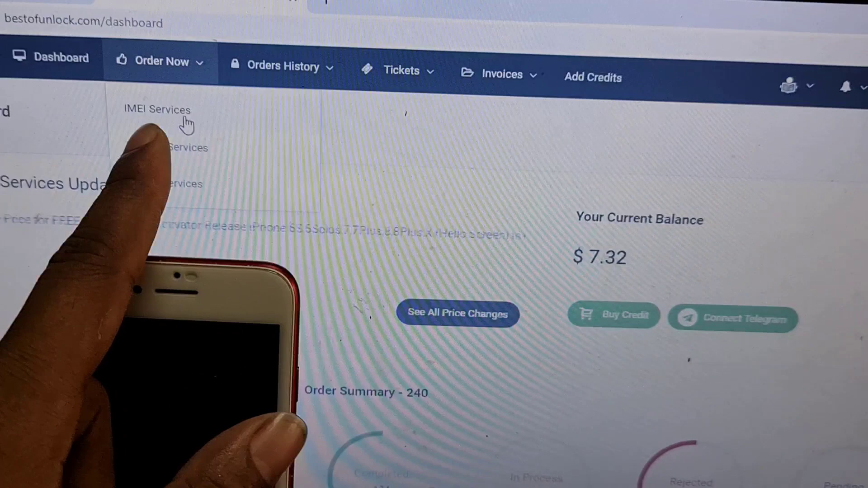
left_click(184, 135)
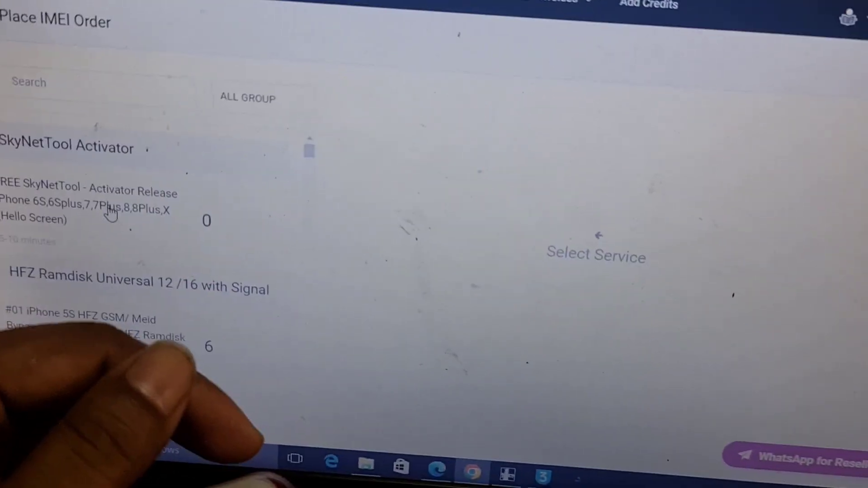
- Select the FREE SkyNetTool Activator service, then return to the site homepage
left_click(136, 212)
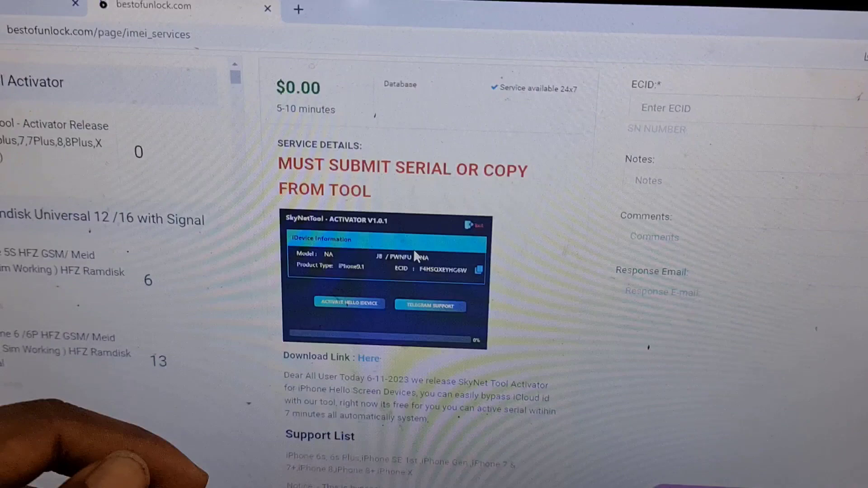
scroll(407, 265, "down", 2)
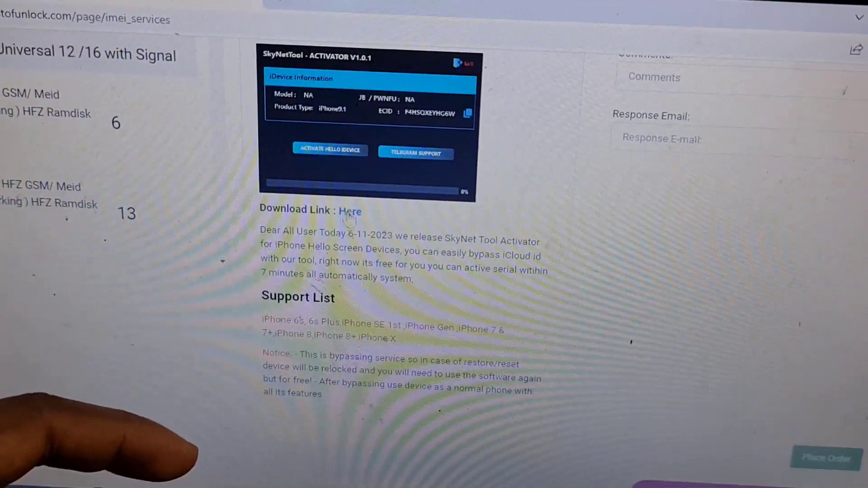
key("alt+Left")
scroll(418, 389, "down", 10)
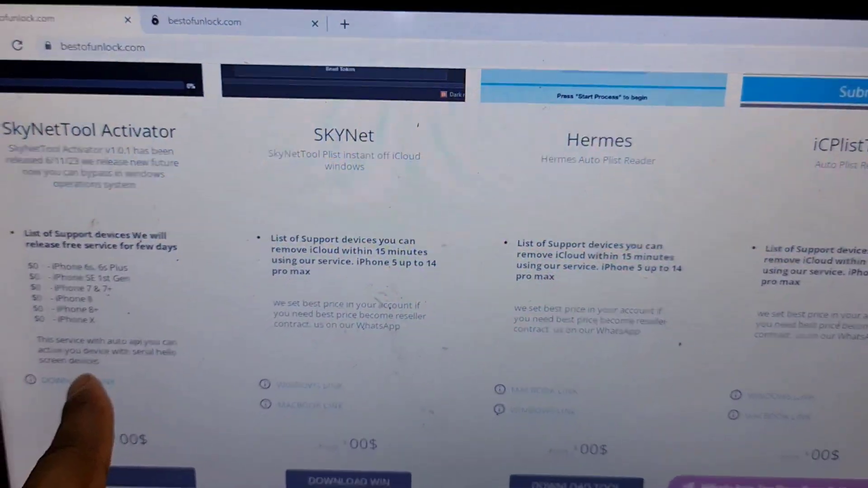
scroll(402, 305, "up", 10)
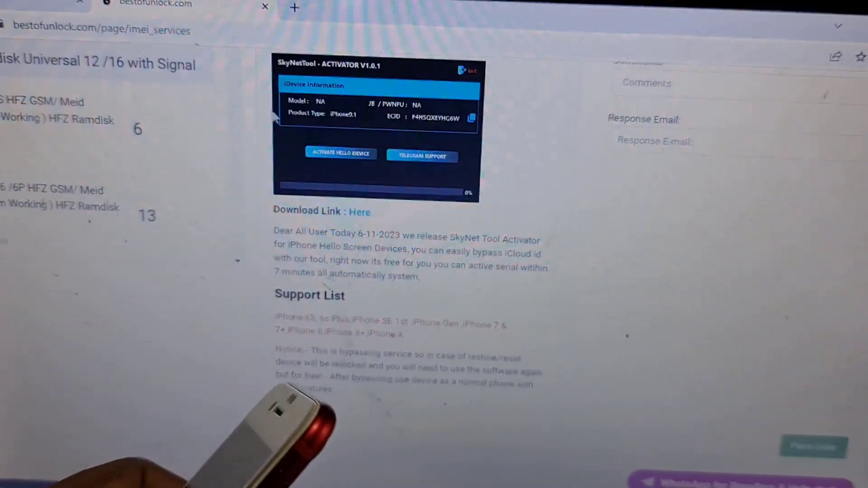
scroll(308, 252, "up", 4)
scroll(308, 252, "down", 2)
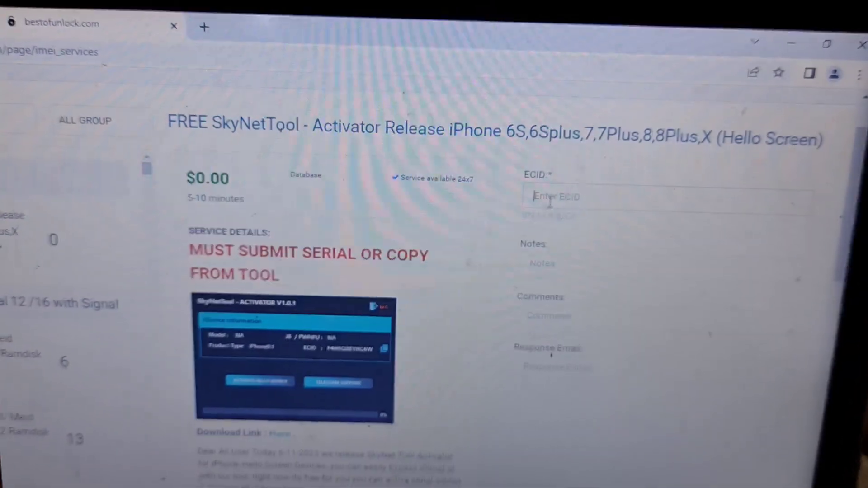
right_click(550, 198)
left_click(562, 276)
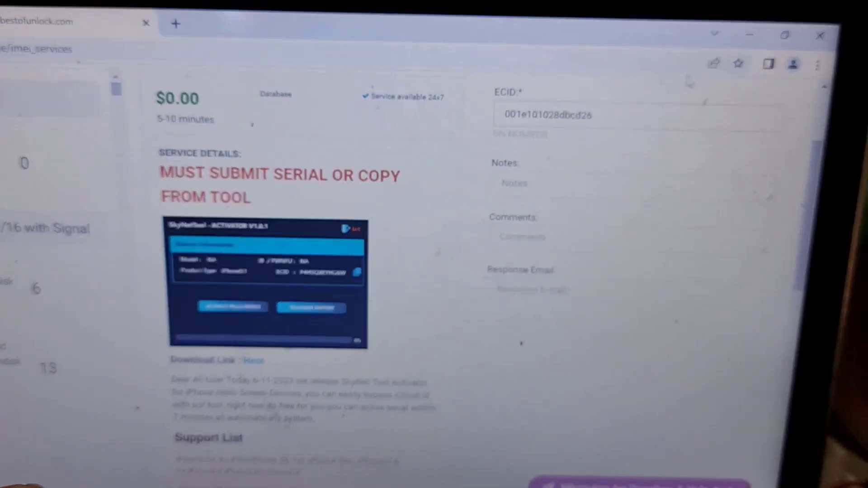
left_click(727, 34)
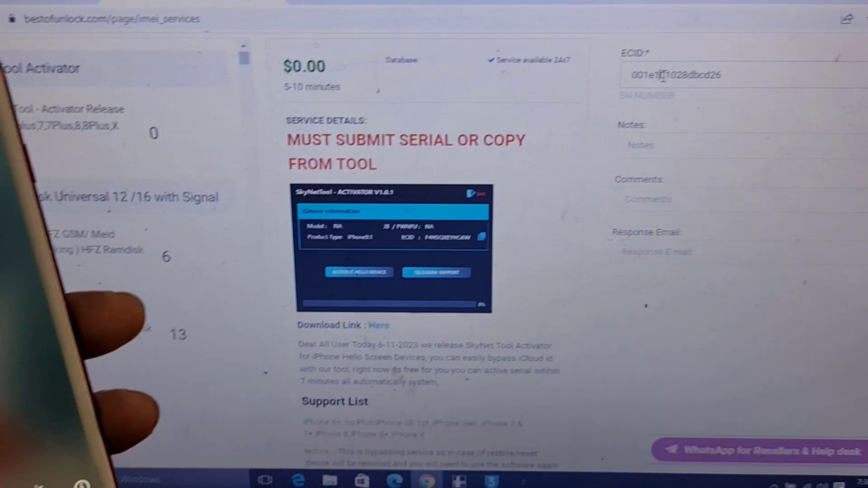
double_click(672, 67)
right_click(672, 69)
left_click(702, 78)
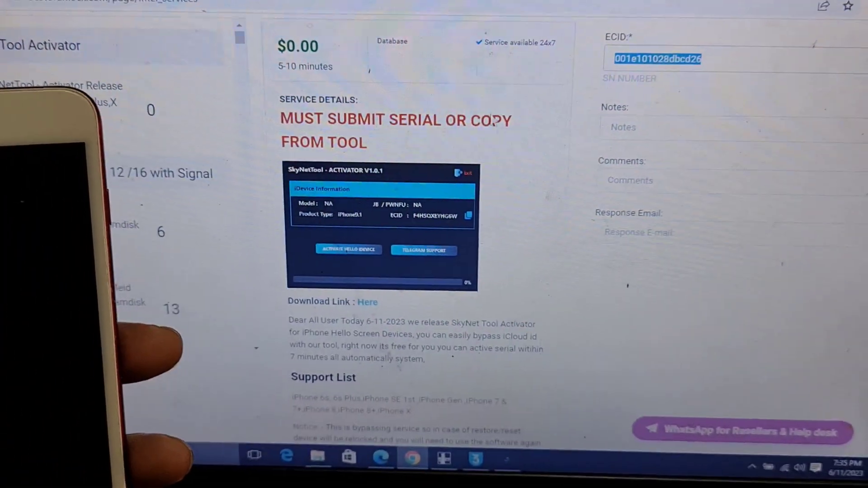
right_click(474, 459)
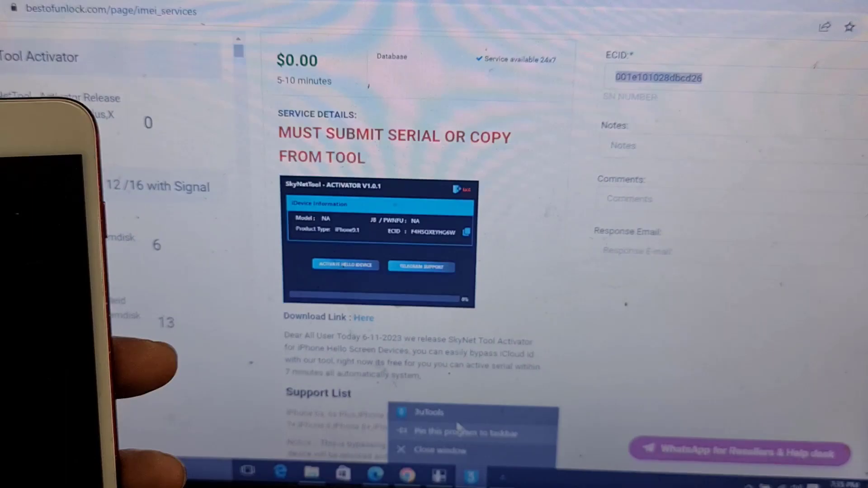
left_click(433, 412)
left_click(482, 271)
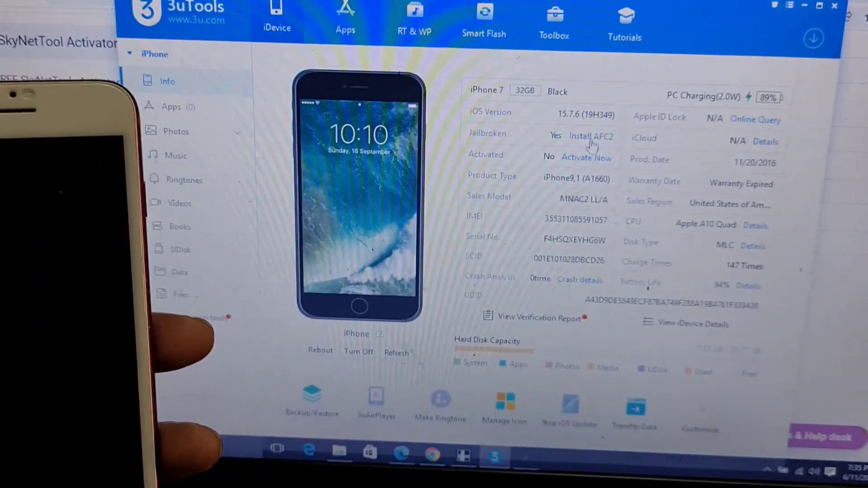
left_click(576, 241)
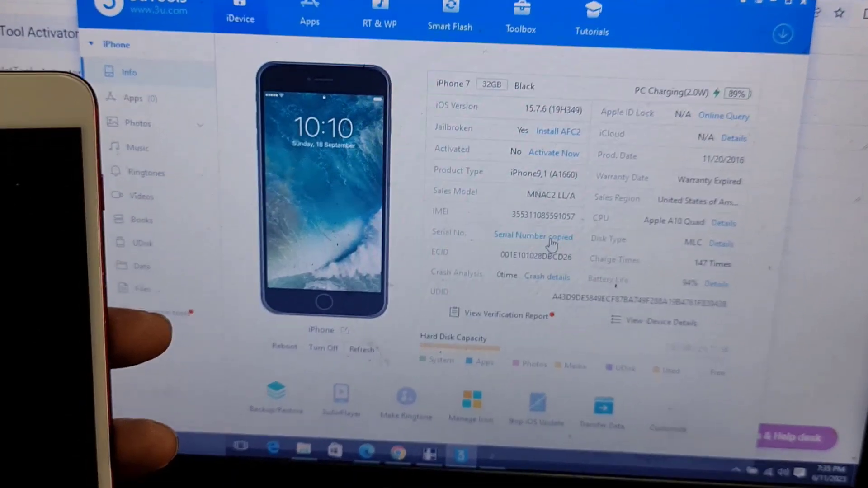
- Replace the order form's ECID entry with the copied serial number
left_click(755, 11)
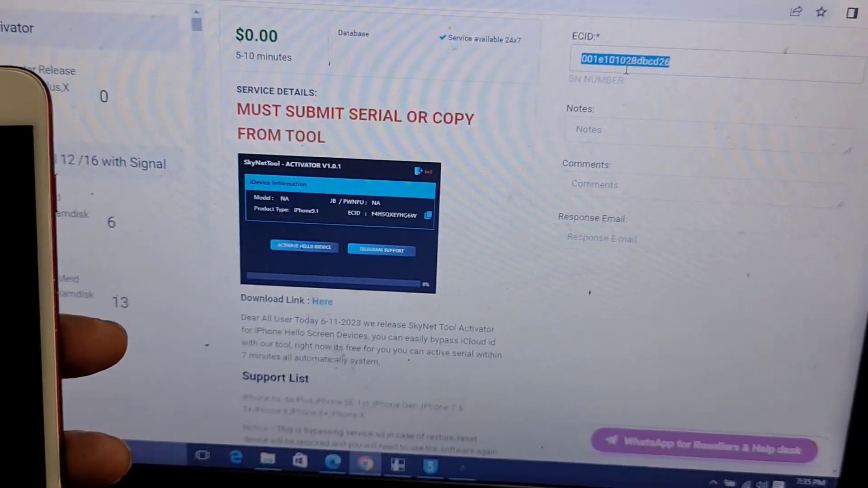
right_click(625, 68)
left_click(644, 116)
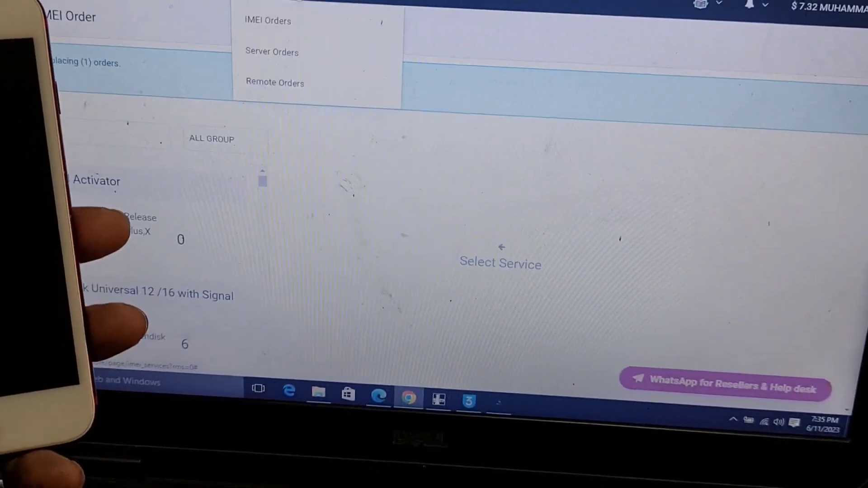
- View the list of placed IMEI orders
left_click(288, 22)
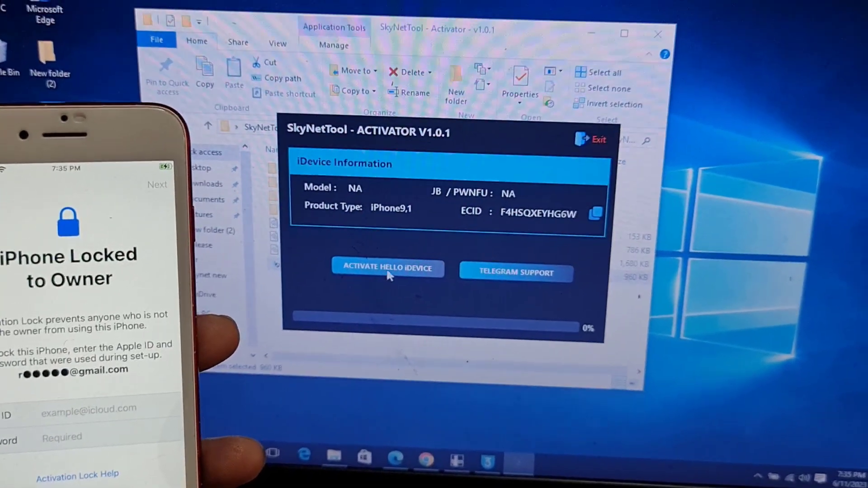
- Start Activate Hello iDevice on the connected iPhone
left_click(398, 267)
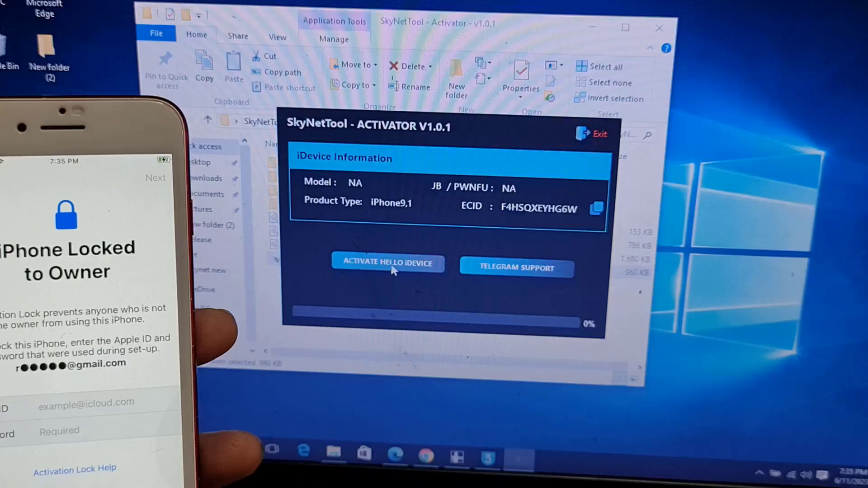